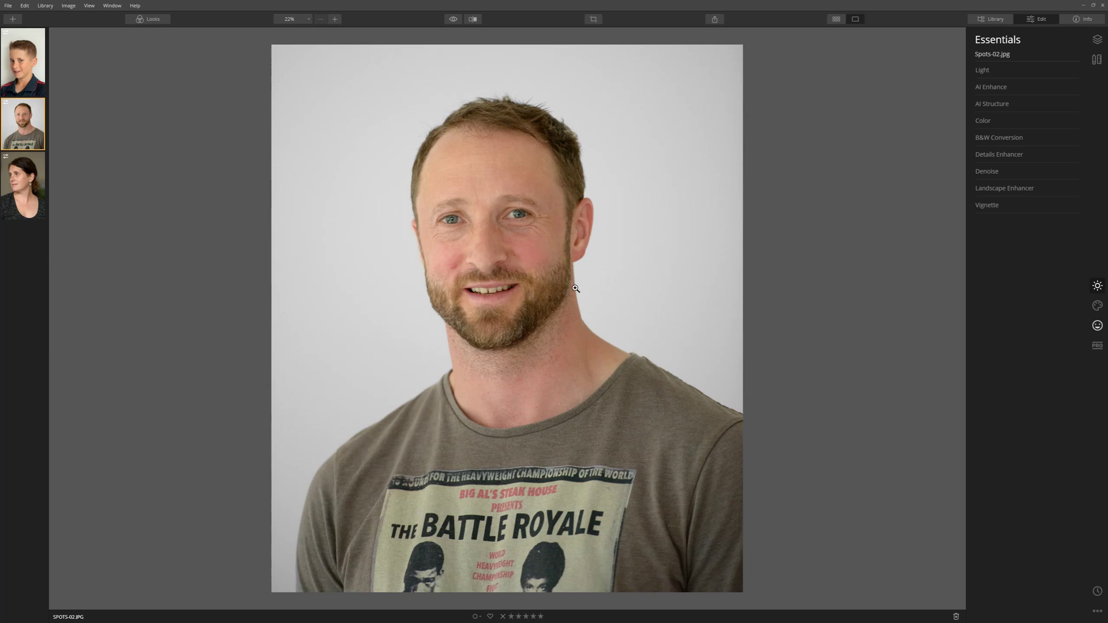
# In the Portrait tools, enable AI Skin Defects Removal under AI Skin Enhancer for Spots-02.jpg.
pyautogui.click(1097, 333)
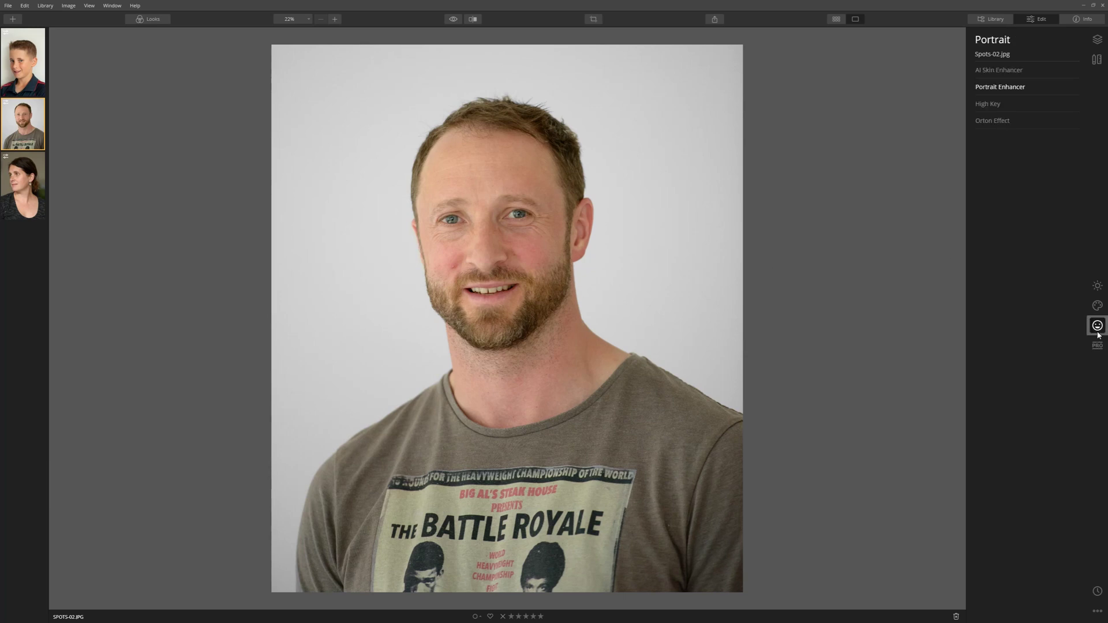
pyautogui.click(1006, 71)
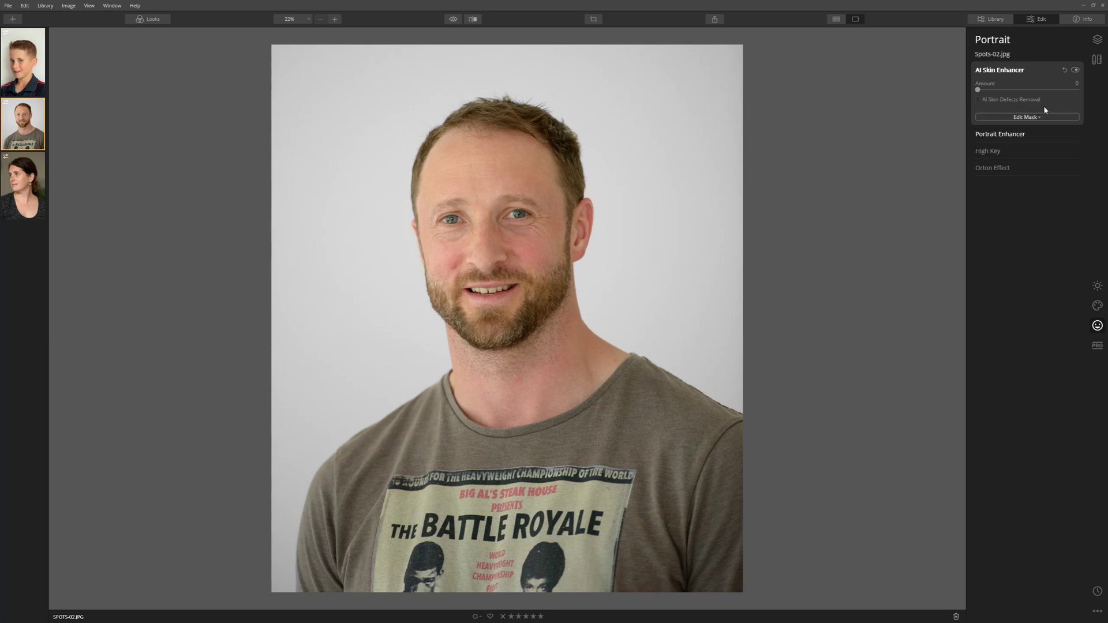
pyautogui.click(978, 100)
# Zoom into the man's face, compare defect removal off and on, then open Spots-03.jpg.
pyautogui.click(336, 20)
pyautogui.moveTo(425, 166); pyautogui.dragTo(416, 332)
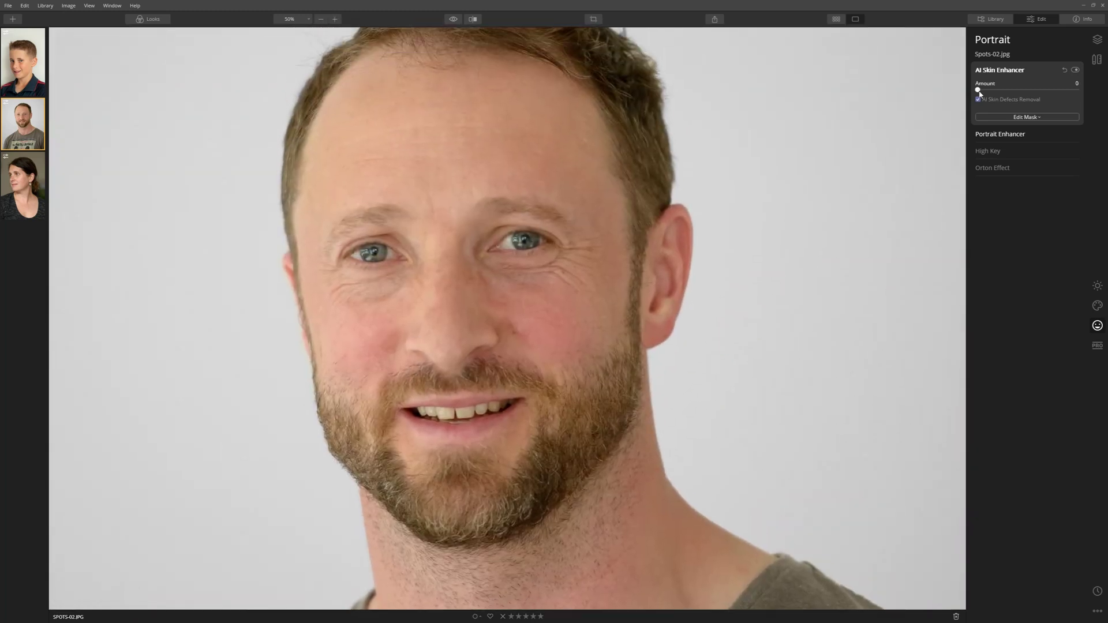
pyautogui.click(978, 100)
pyautogui.click(978, 100)
pyautogui.click(16, 195)
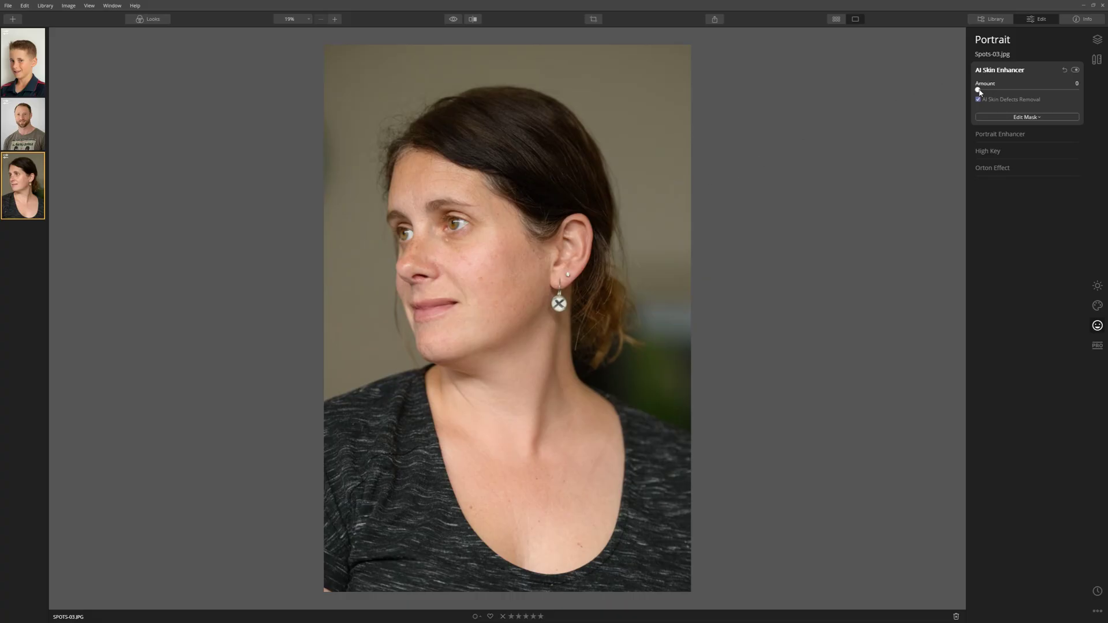
# Raise the AI Skin Enhancer Amount to about 48, compare before/after, then open Spots-01.jpg.
pyautogui.moveTo(979, 90); pyautogui.dragTo(1052, 100)
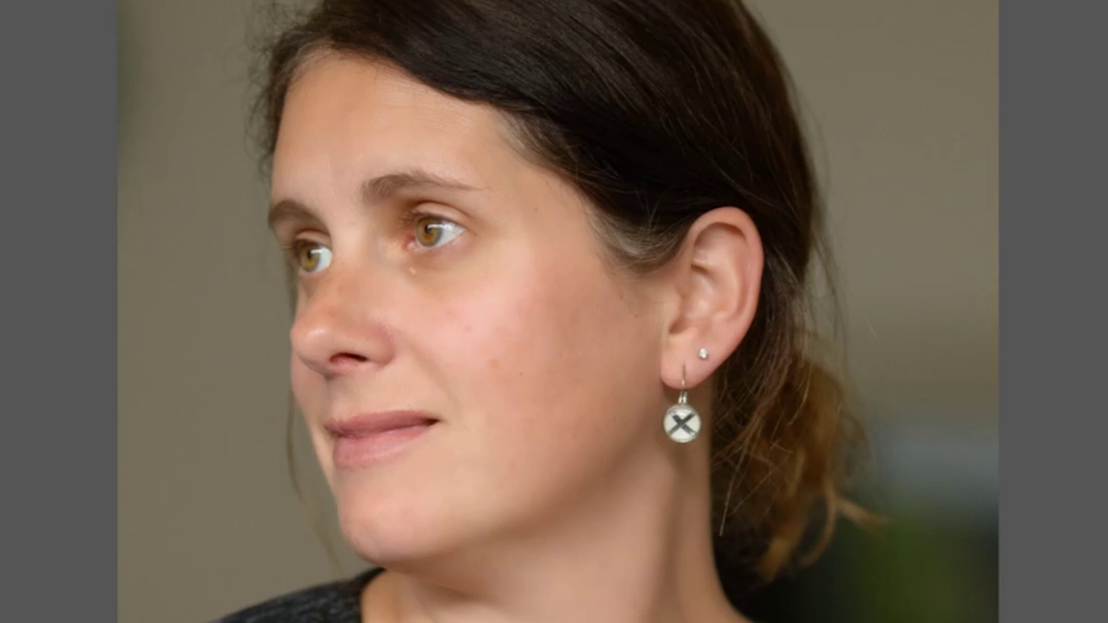
pyautogui.hotkey('ctrl', 'z')
pyautogui.hotkey('ctrl', 'shift', 'z')
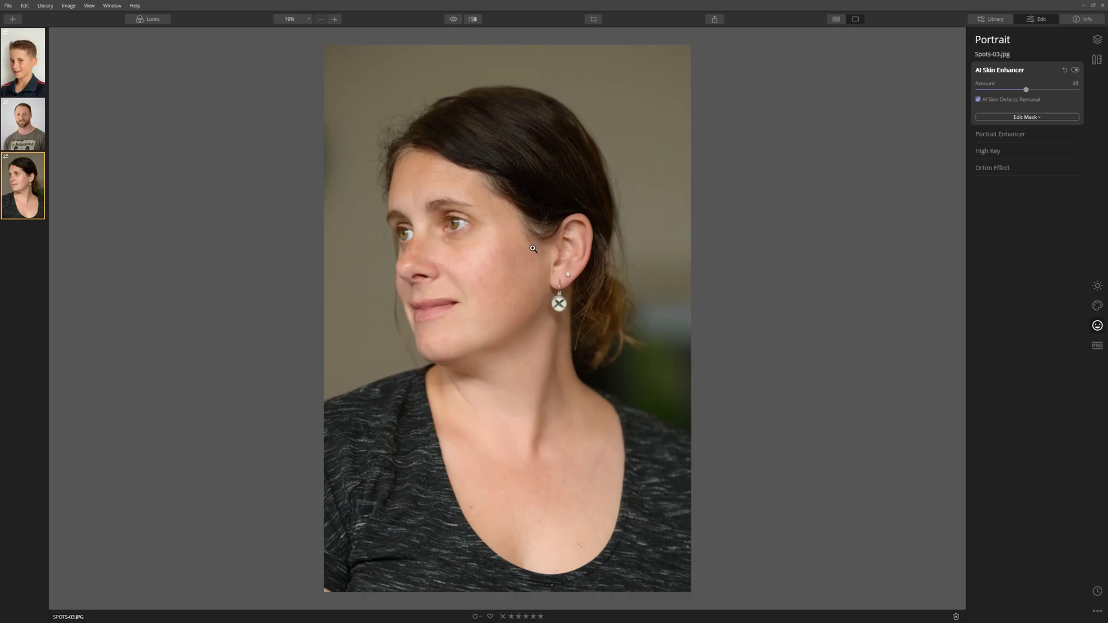
pyautogui.click(28, 64)
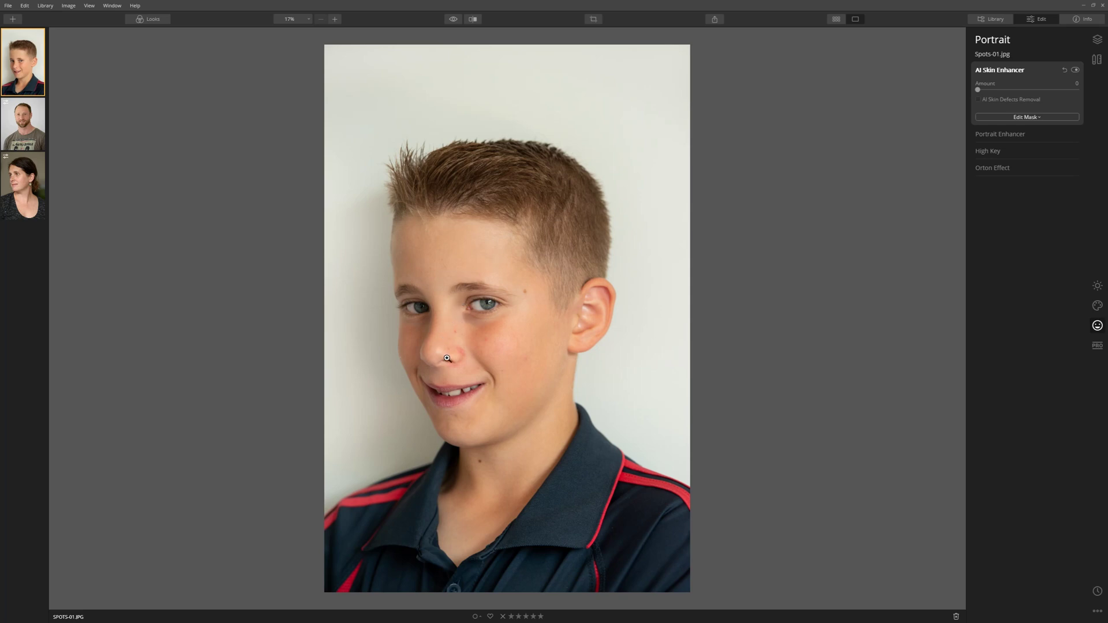
# Toggle AI Skin Defects Removal to compare the boy's skin, then open the Edit Mask dropdown.
pyautogui.click(978, 101)
pyautogui.click(979, 100)
pyautogui.click(979, 100)
pyautogui.click(979, 101)
pyautogui.click(1025, 118)
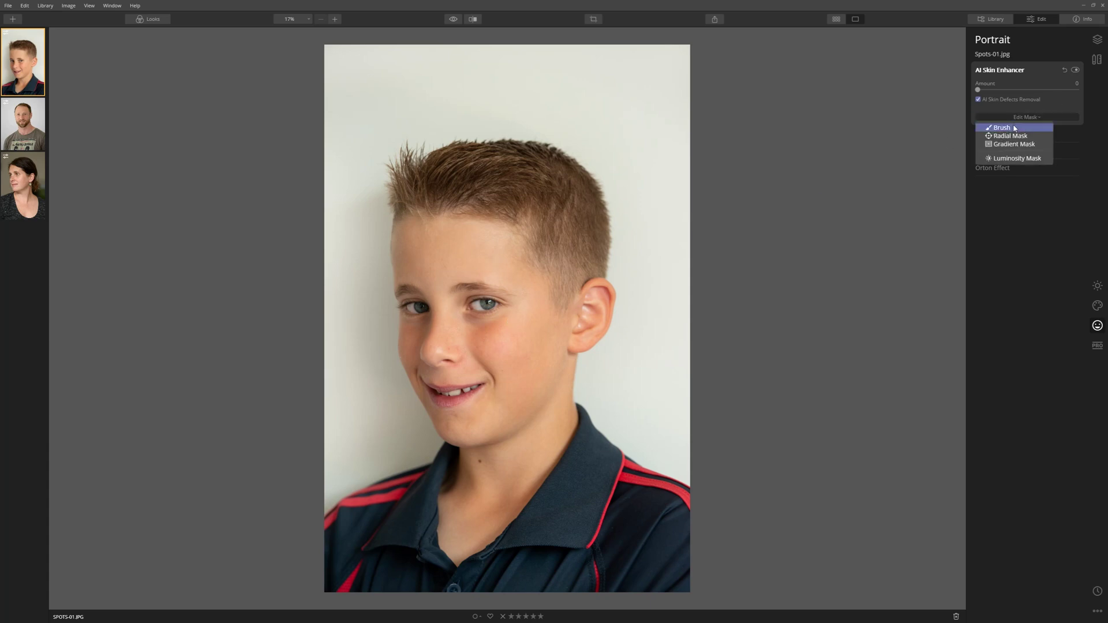
# Choose the Brush mask, set brush opacity to 100%, and paint over the boy's face.
pyautogui.click(1007, 129)
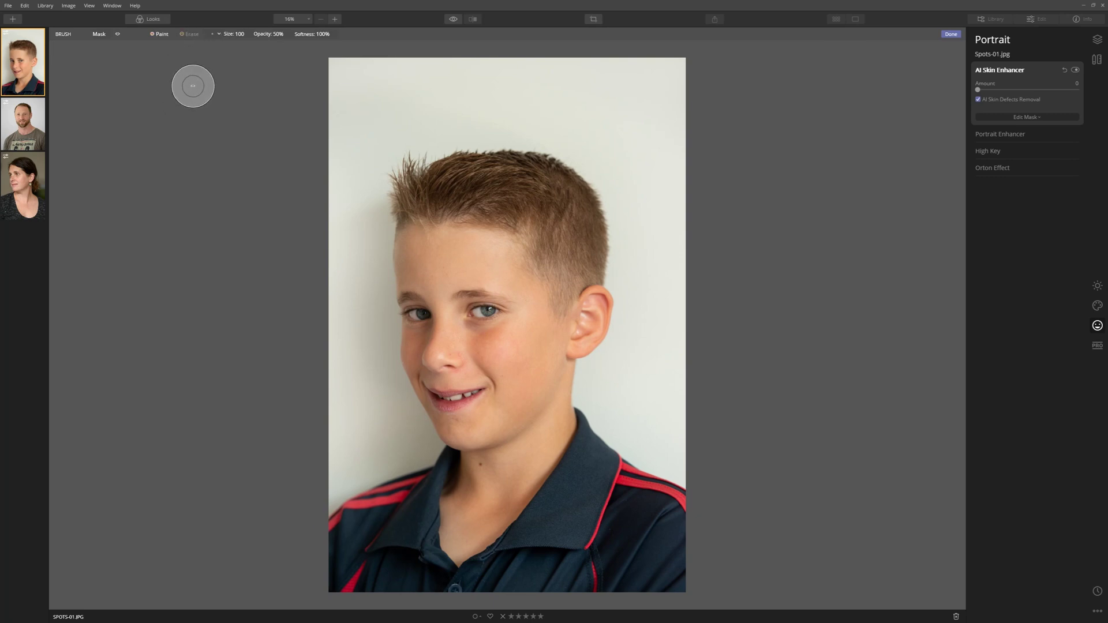
pyautogui.click(277, 38)
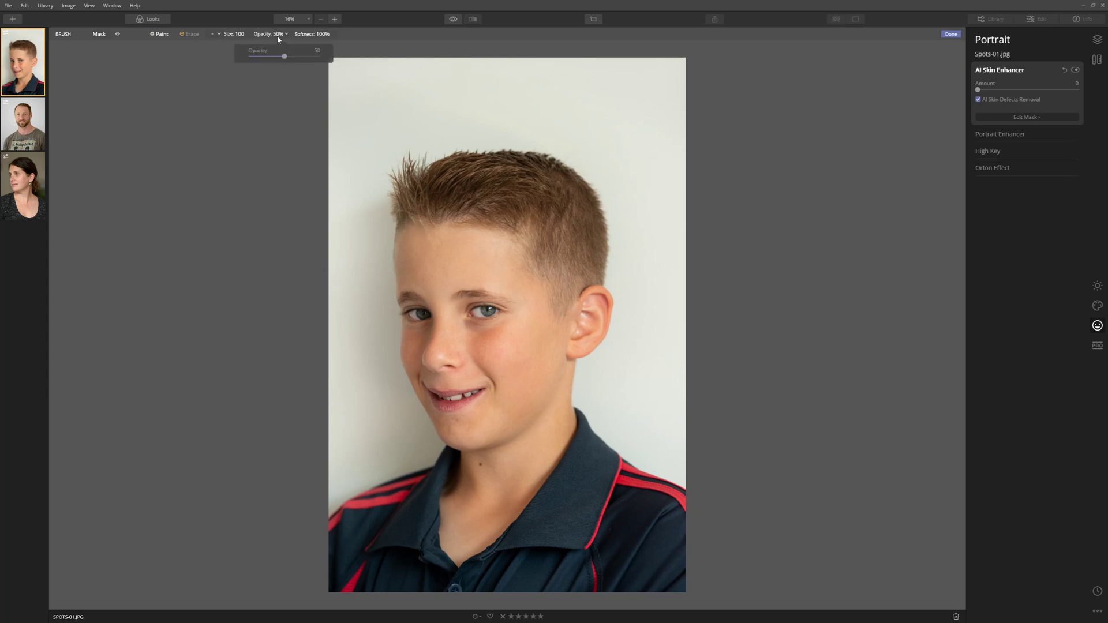
pyautogui.moveTo(284, 56); pyautogui.dragTo(319, 56)
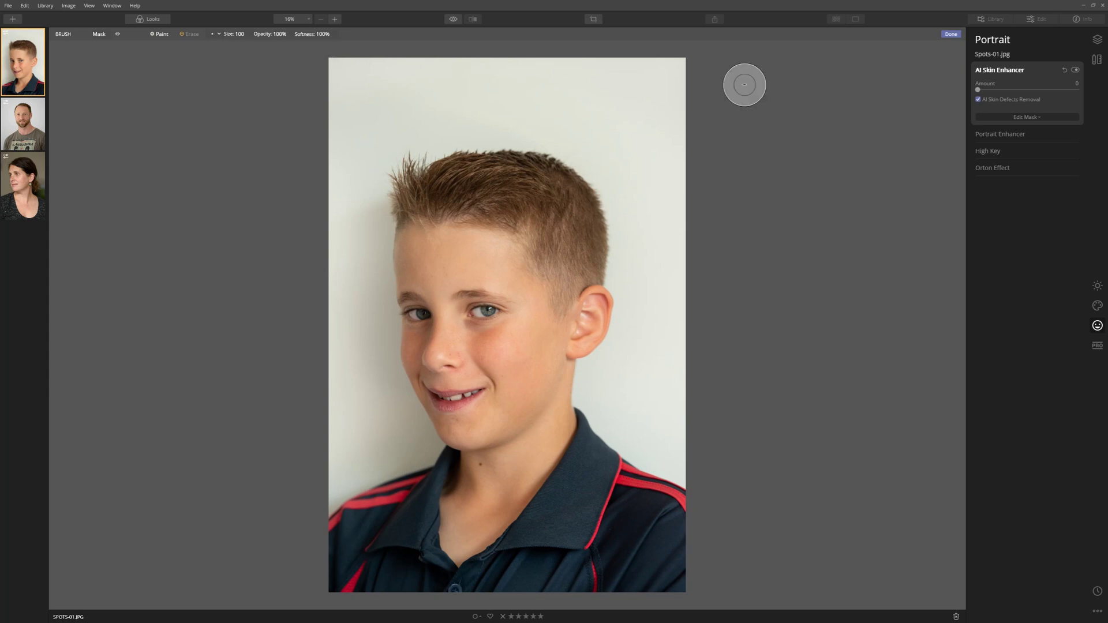
pyautogui.click(534, 303)
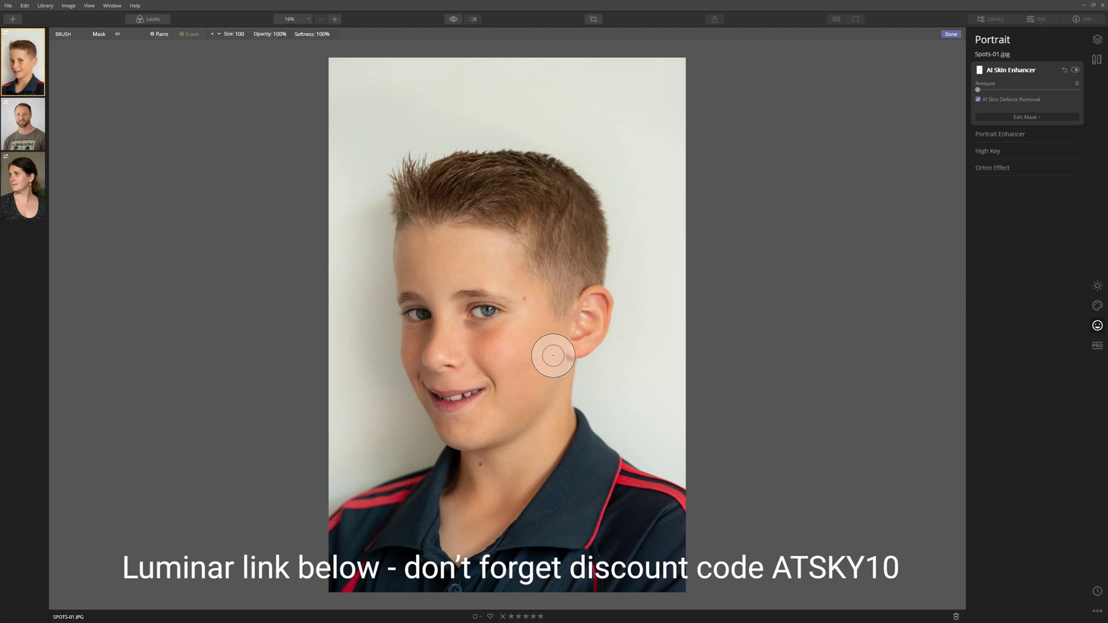
# Use the Erase tool to remove spots on the boy's nose, eyebrow, neck and chin.
pyautogui.click(1098, 62)
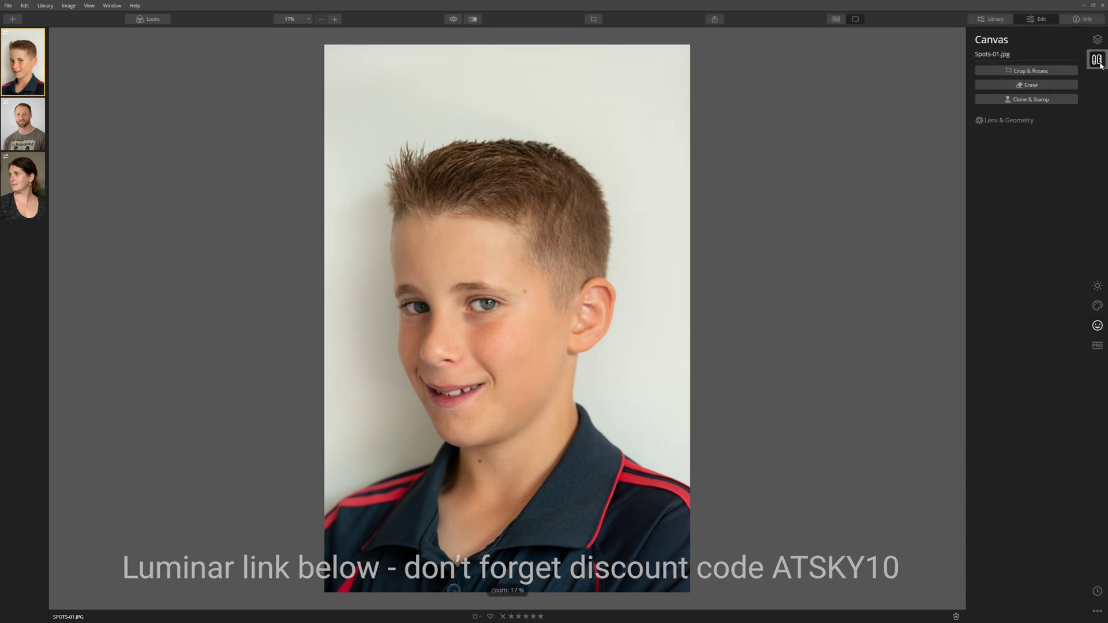
pyautogui.click(1018, 89)
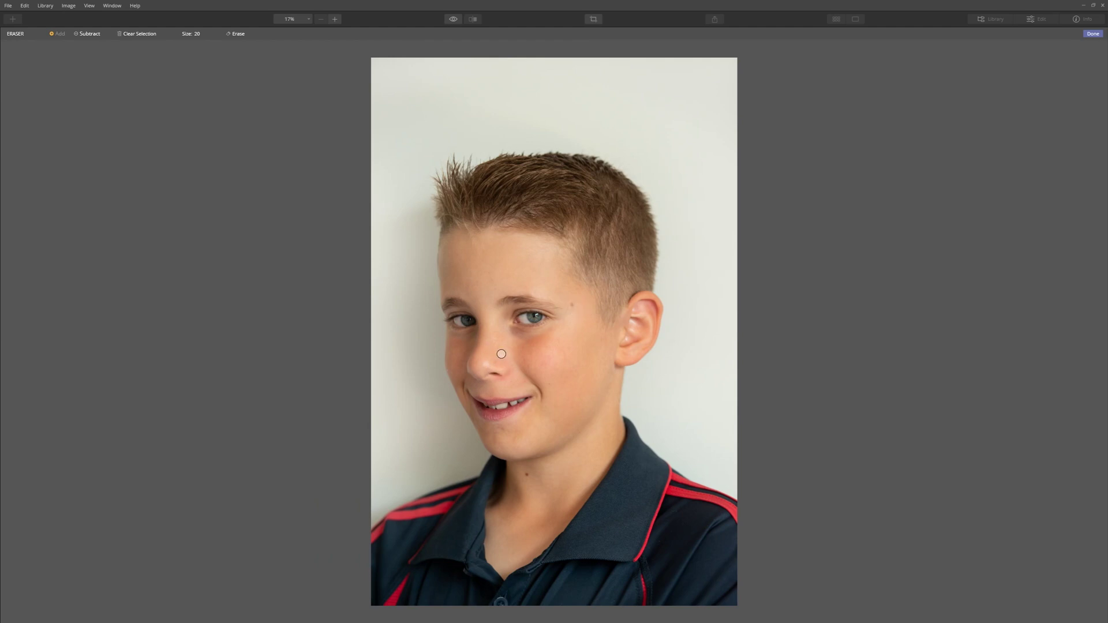
pyautogui.press('[')
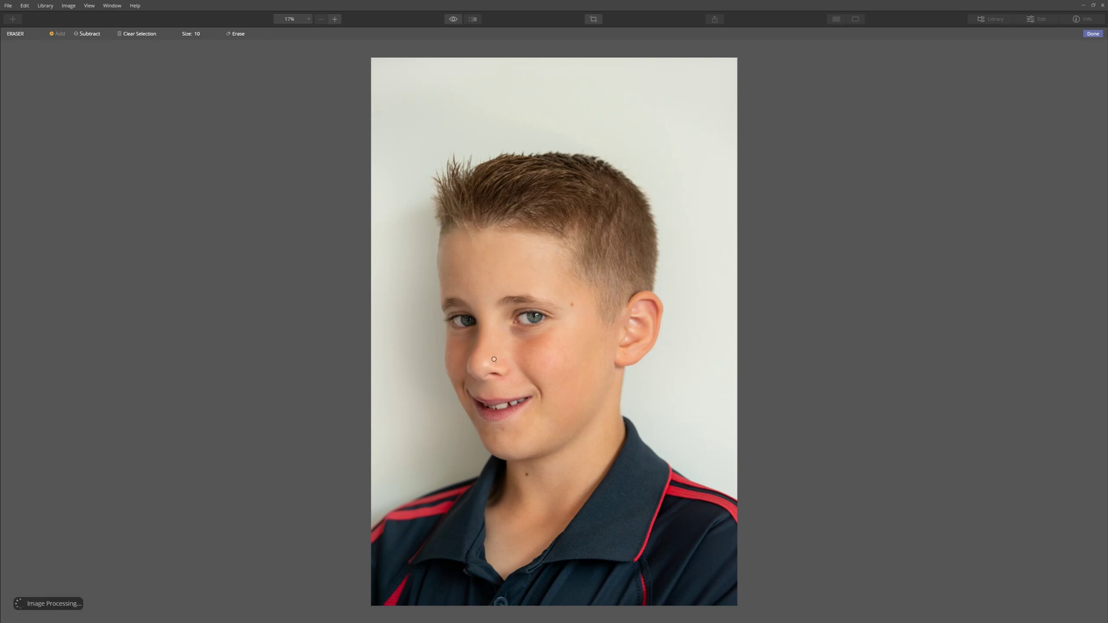
pyautogui.click(495, 361)
pyautogui.press(']')
pyautogui.click(571, 304)
pyautogui.click(527, 474)
pyautogui.press('[')
pyautogui.moveTo(495, 436); pyautogui.dragTo(495, 444)
pyautogui.click(1096, 35)
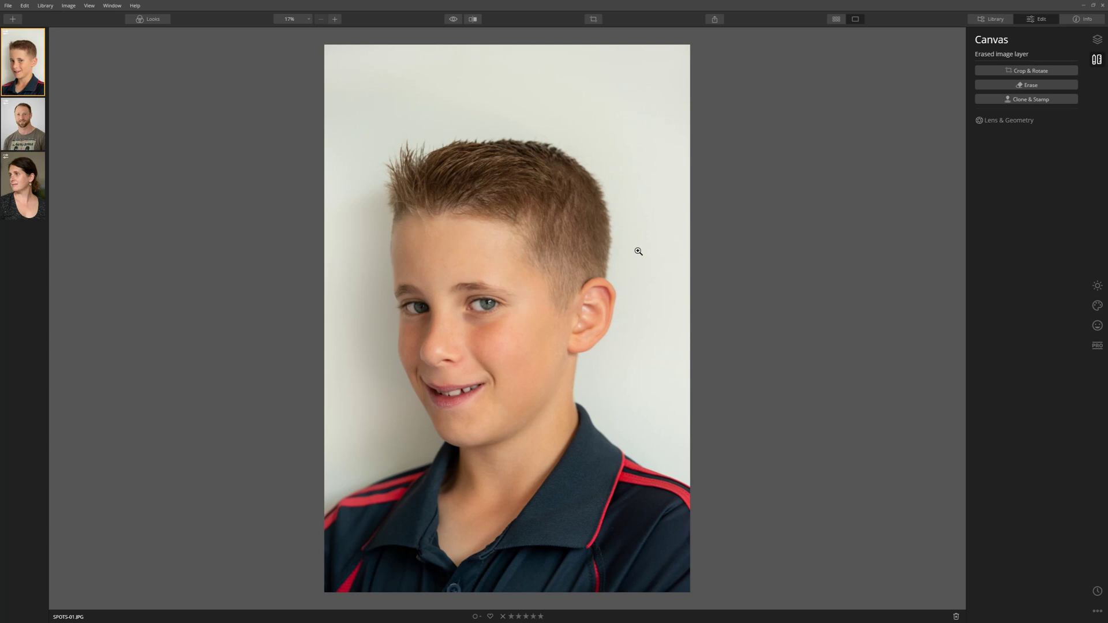
# Preview the original, then show a split Before/After view with the divider dragged left.
pyautogui.click(453, 22)
pyautogui.click(474, 20)
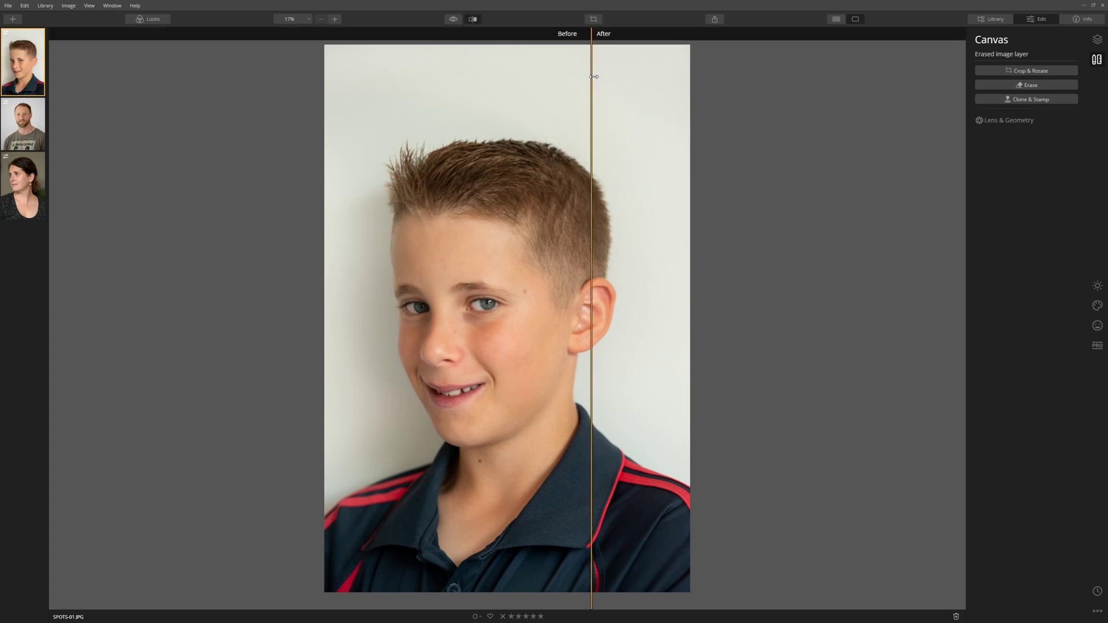
pyautogui.moveTo(592, 76); pyautogui.dragTo(518, 113)
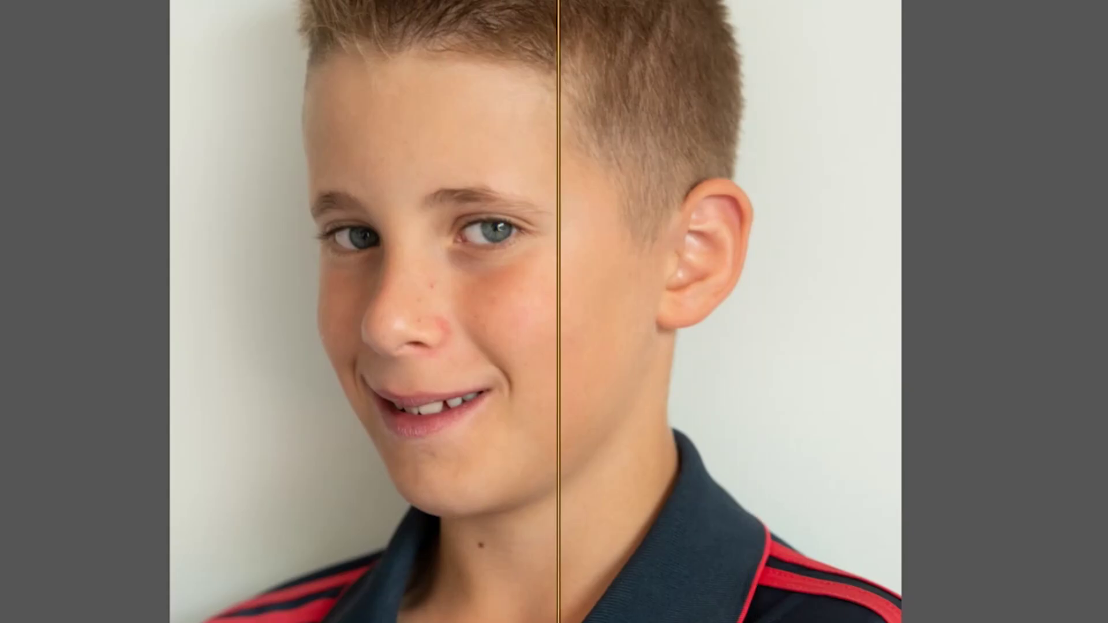
pyautogui.moveTo(558, 312); pyautogui.dragTo(254, 312)
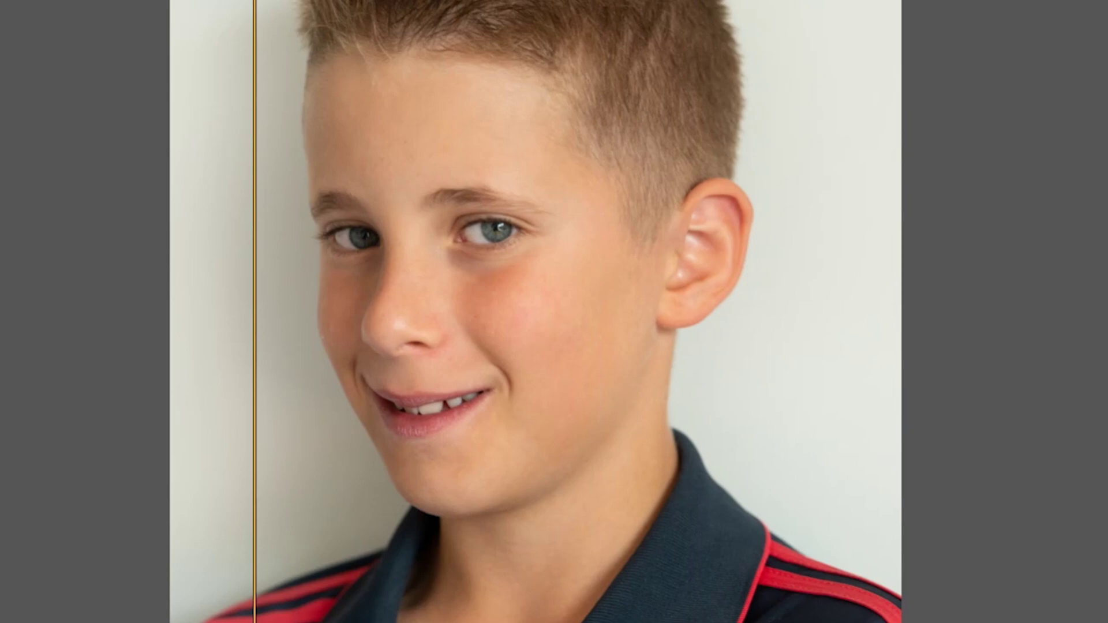